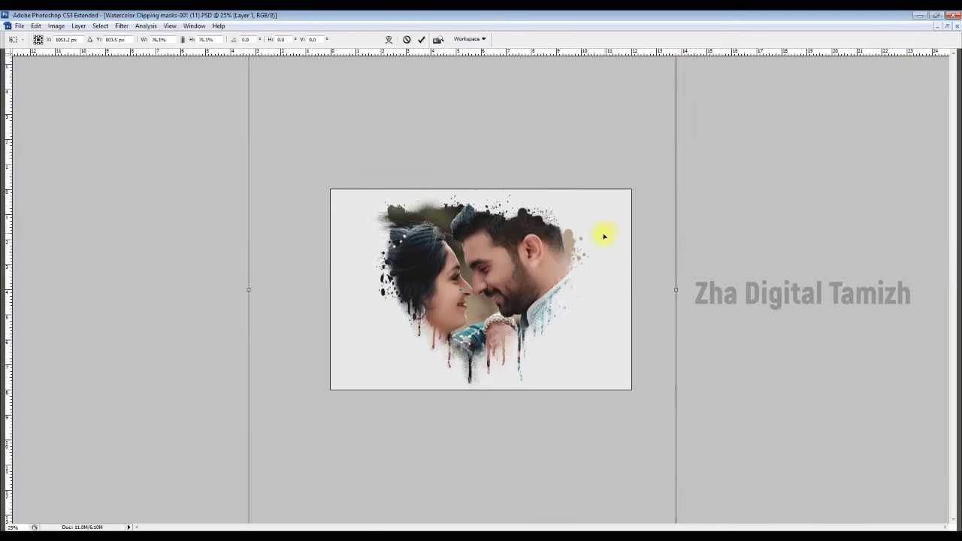
# - Shrink the couple photo inside its mask by dragging the Free Transform corner handle
pyautogui.moveTo(612, 509); pyautogui.dragTo(557, 403)
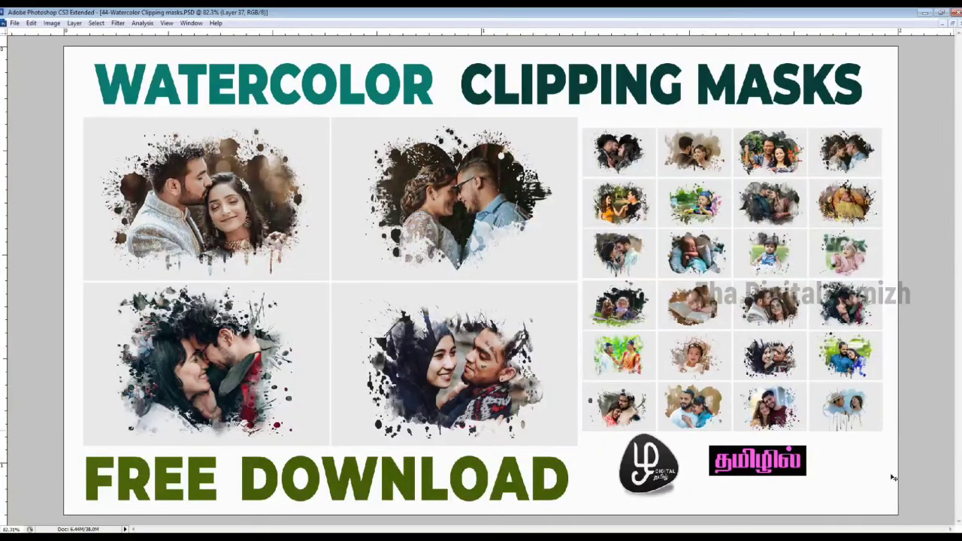
# - Extract the 44-Watercolor Clipping masks psd archive from Downloads in place
pyautogui.press('super')
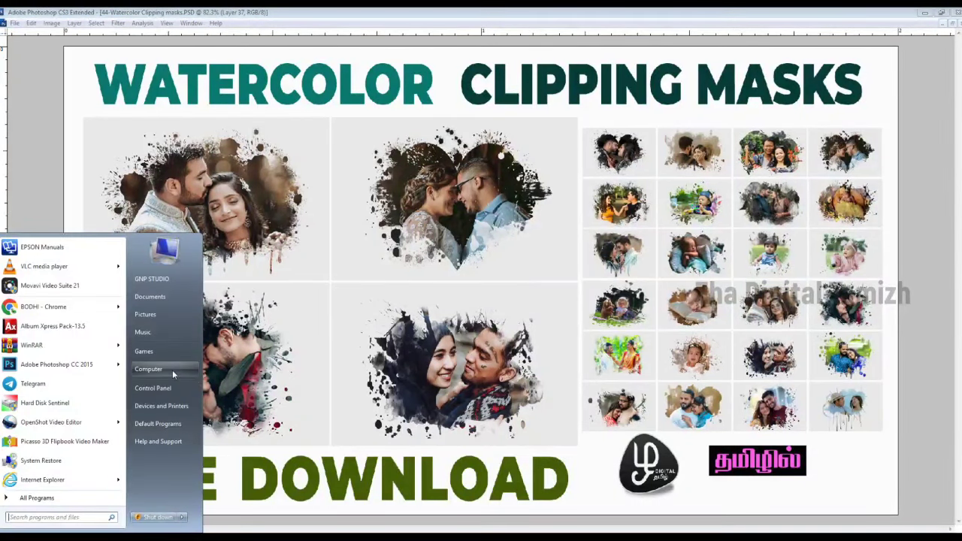
pyautogui.click(172, 370)
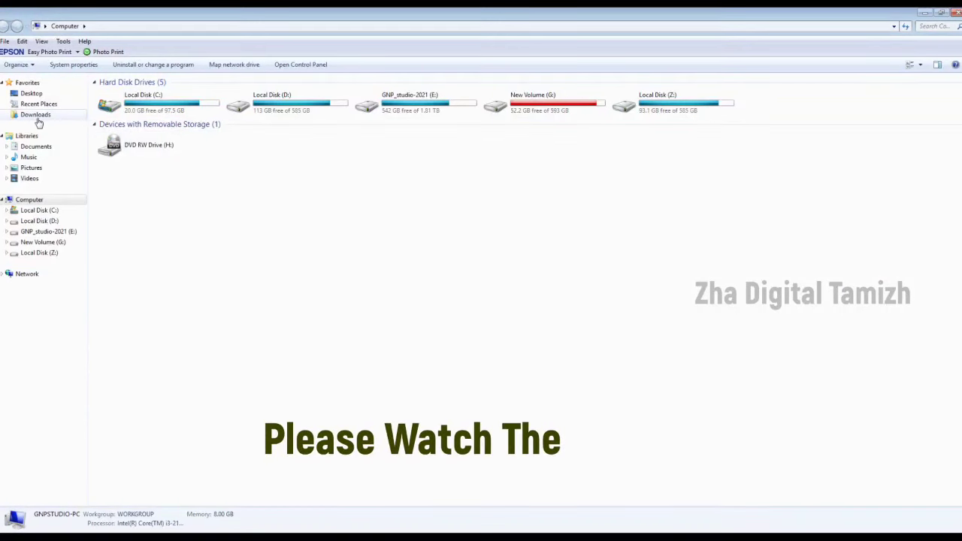
pyautogui.click(37, 116)
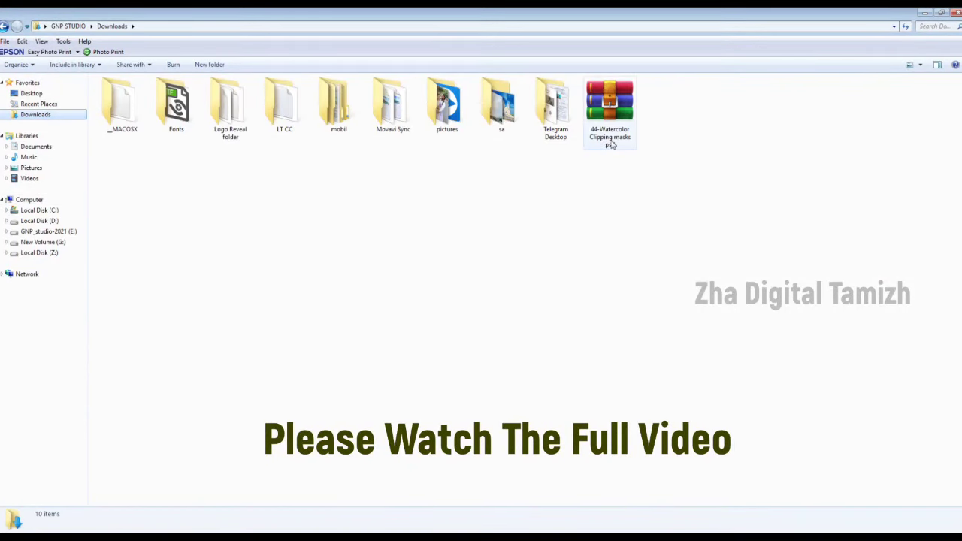
pyautogui.moveTo(611, 145); pyautogui.dragTo(429, 283)
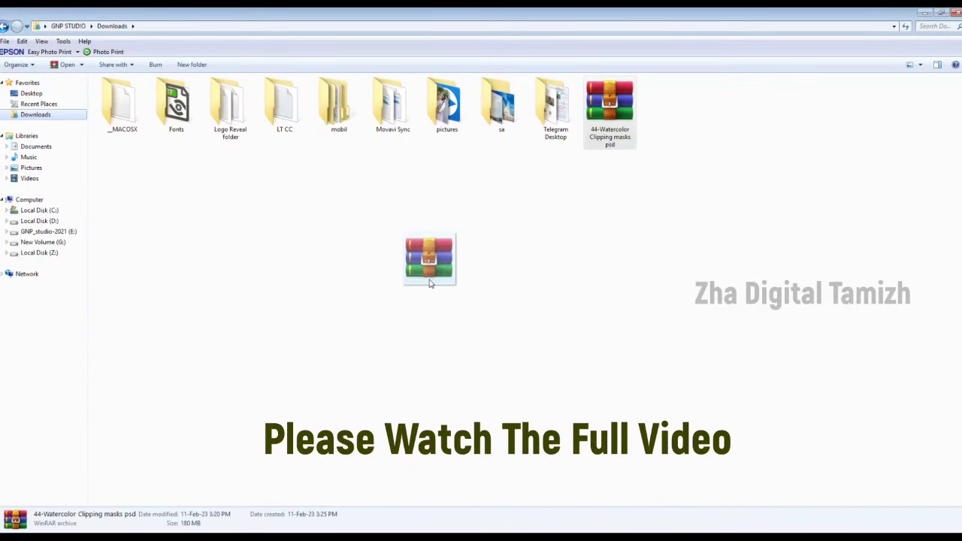
pyautogui.rightClick(605, 109)
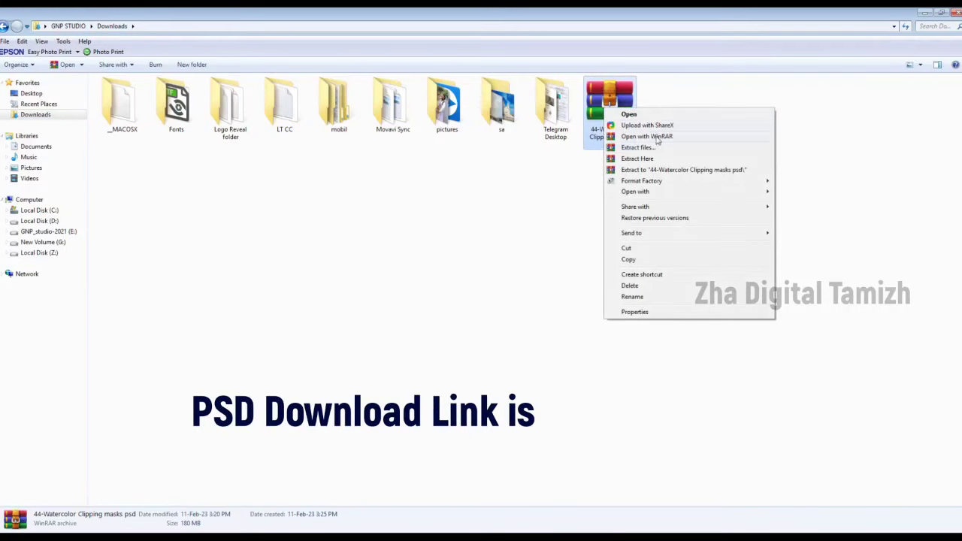
pyautogui.click(644, 159)
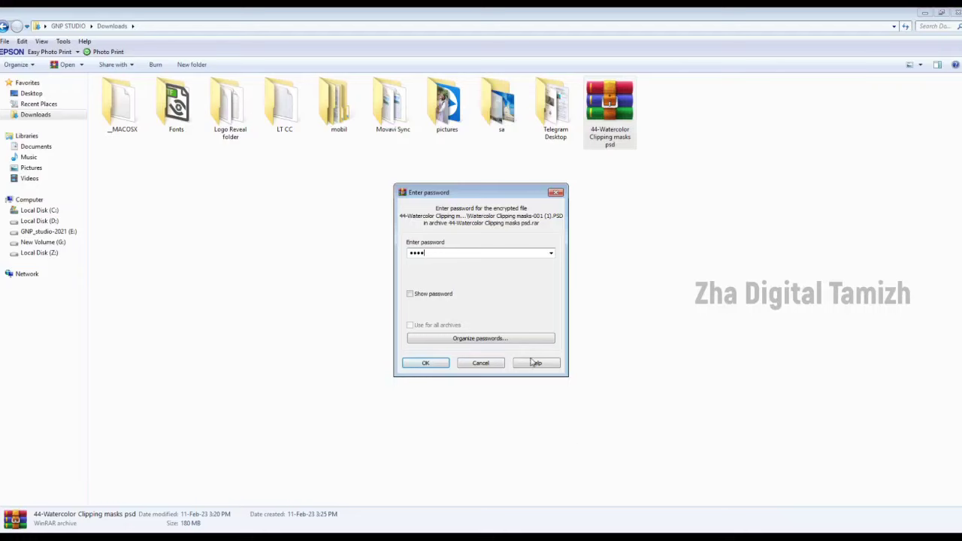
# - Confirm the archive password and refresh Downloads to show the extracted masks folder
pyautogui.click(432, 364)
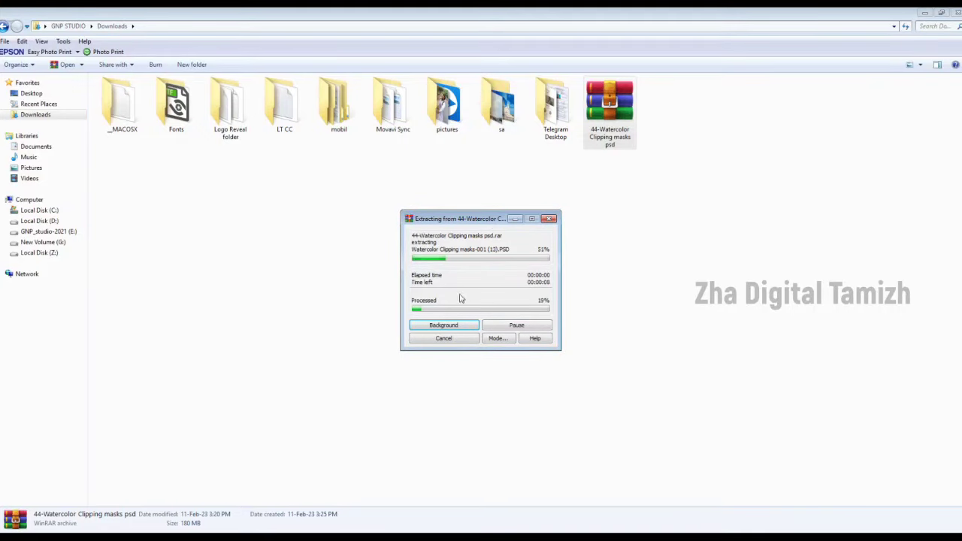
pyautogui.moveTo(447, 223); pyautogui.dragTo(73, 222)
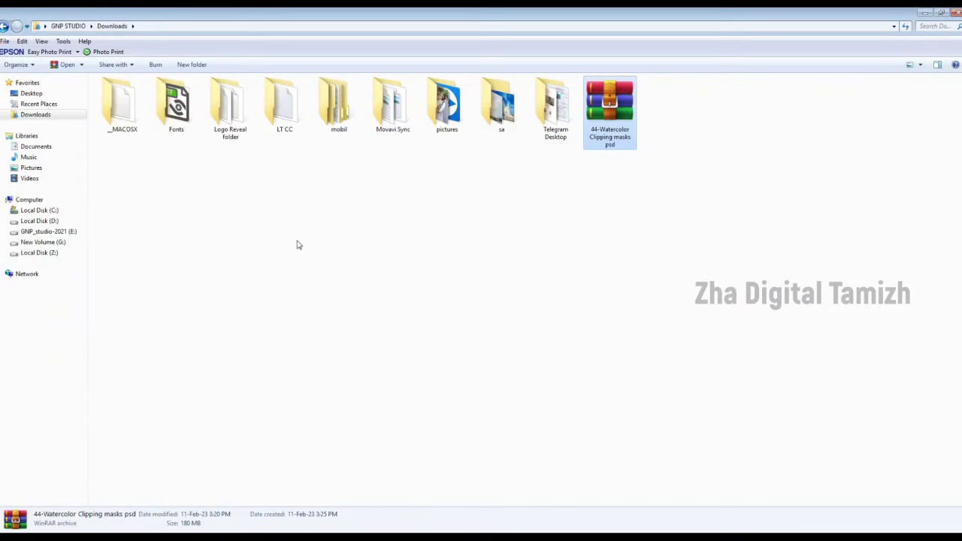
pyautogui.rightClick(297, 245)
pyautogui.click(325, 281)
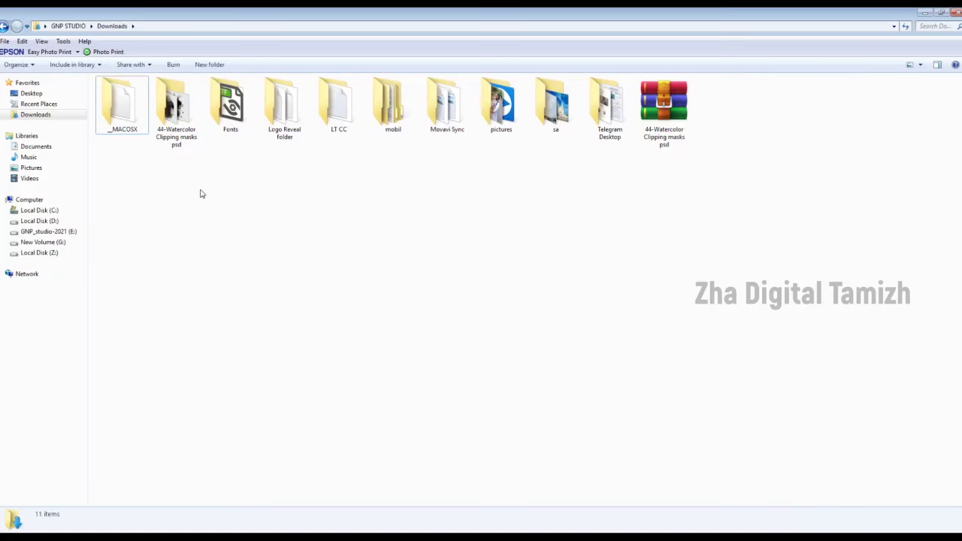
# - Open masks (4), (7) and (10) from the 44-Watercolor Clipping masks psd folder in Photoshop
pyautogui.doubleClick(179, 129)
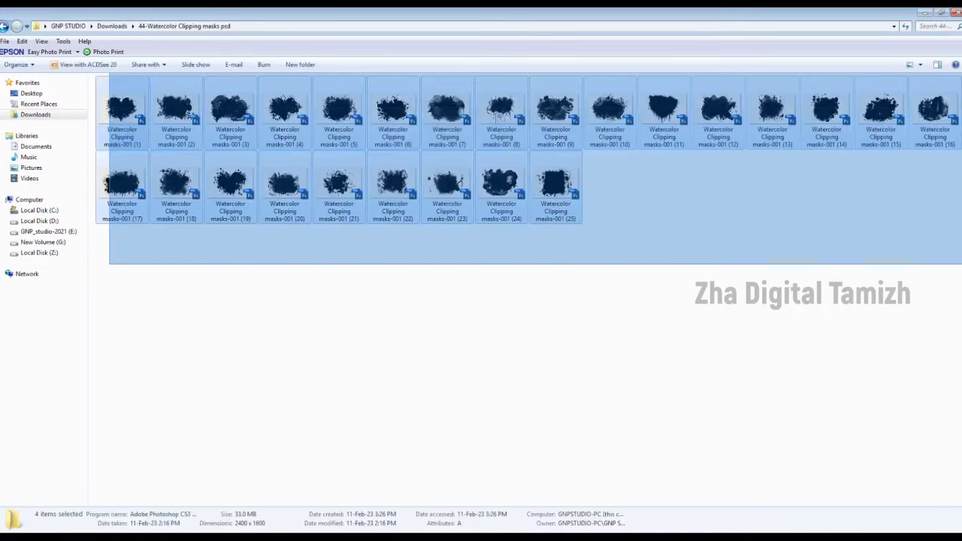
pyautogui.moveTo(110, 268); pyautogui.dragTo(961, 73)
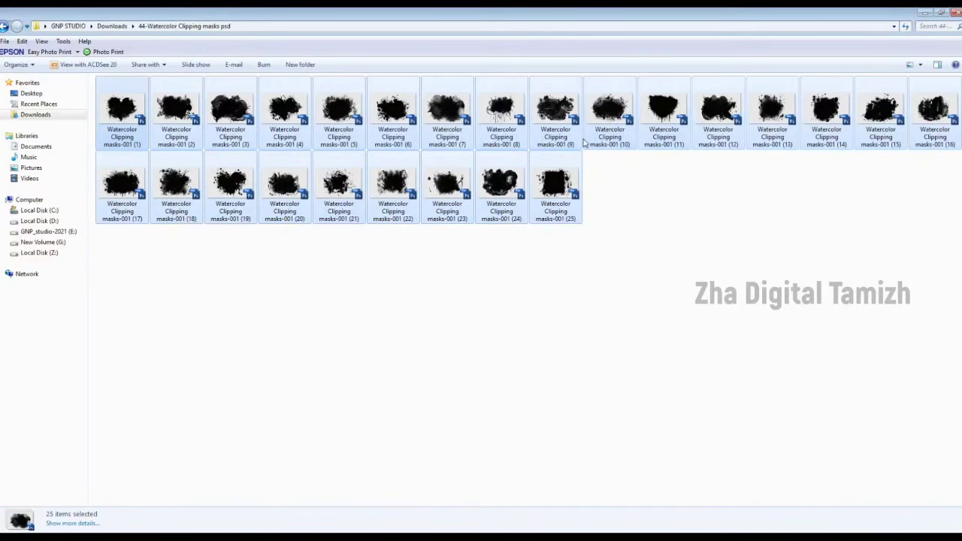
pyautogui.click(286, 113)
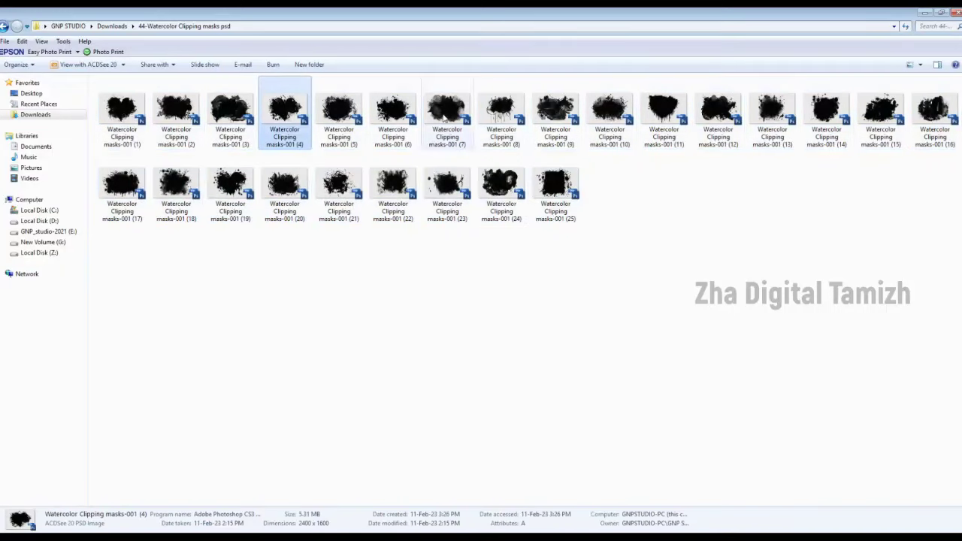
pyautogui.keyDown('ctrl'); pyautogui.click(445, 114); pyautogui.keyUp('ctrl')
pyautogui.keyDown('ctrl'); pyautogui.click(611, 123); pyautogui.keyUp('ctrl')
pyautogui.press('Return')
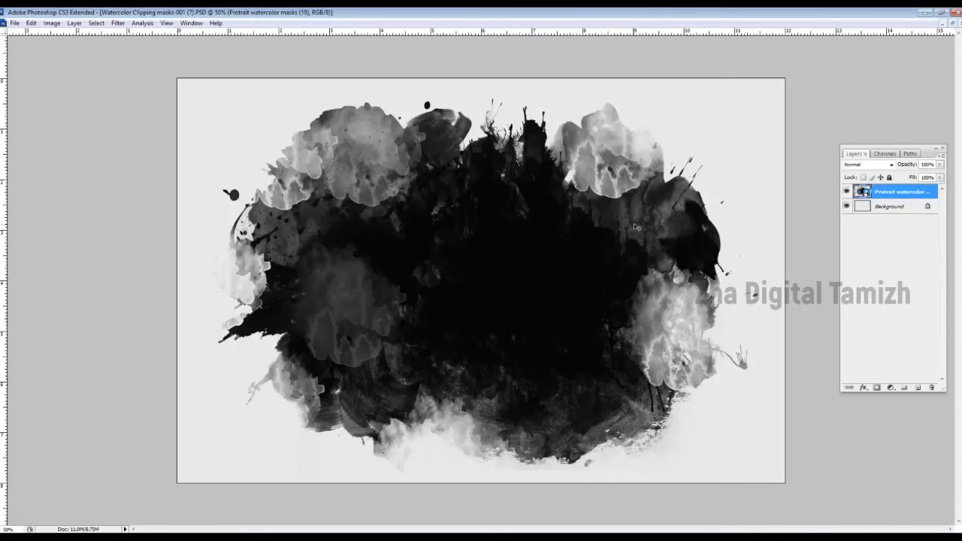
# - Review heart mask (4) and watercolor mask (10), then go back to Explorer for a couple photo
pyautogui.hotkey('ctrl', 'Tab')
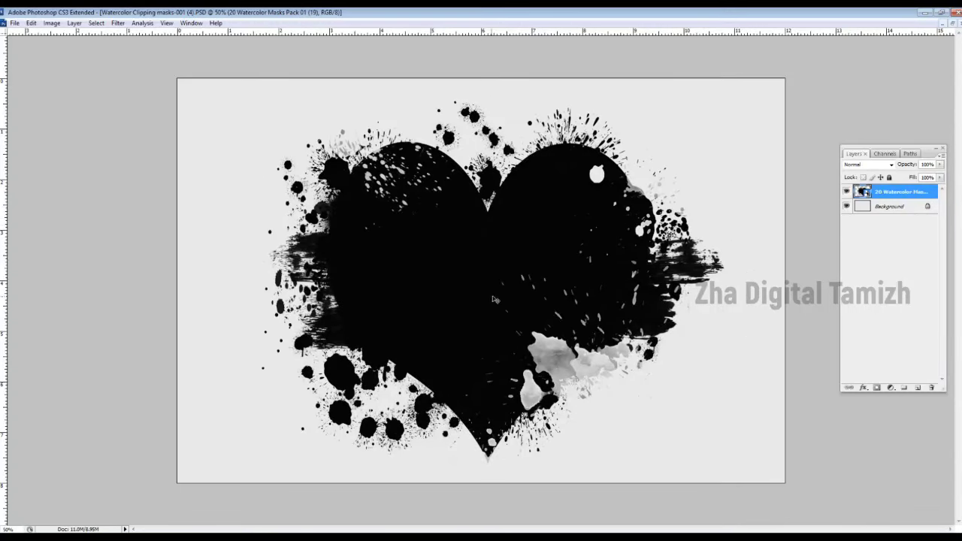
pyautogui.hotkey('ctrl', 'Tab')
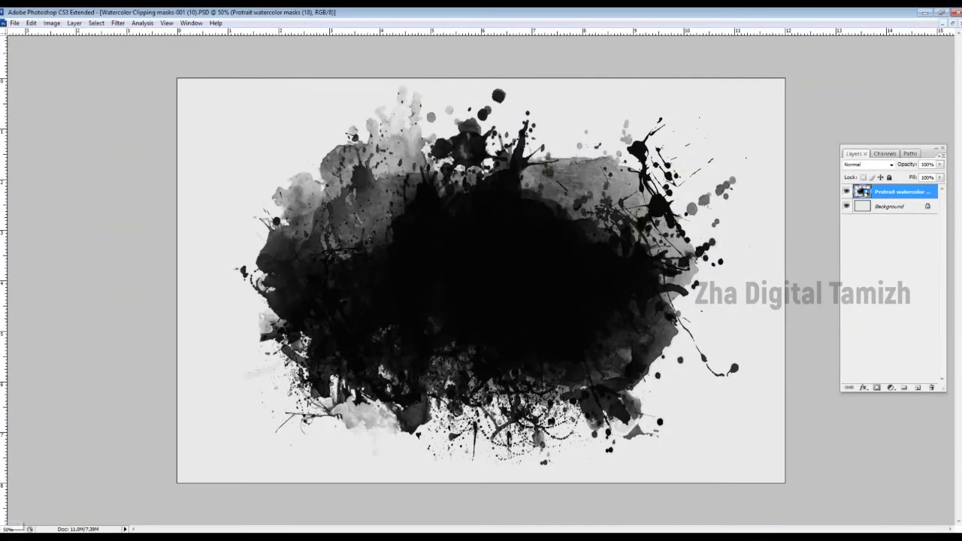
pyautogui.click(30, 459)
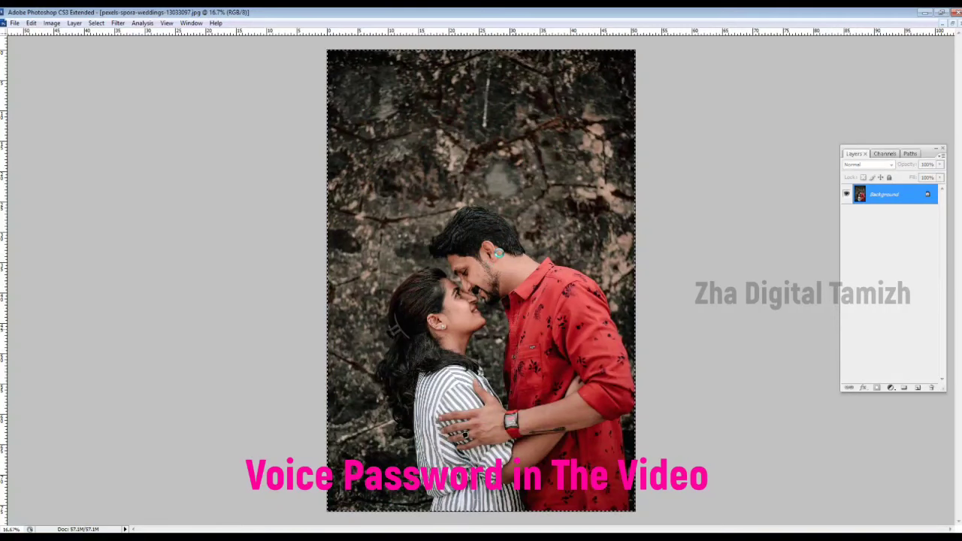
# - Close the wedding photo without saving and select the watercolor mask layer in mask (10)
pyautogui.hotkey('ctrl', 'w')
pyautogui.click(492, 213)
pyautogui.hotkey('ctrl', 'w')
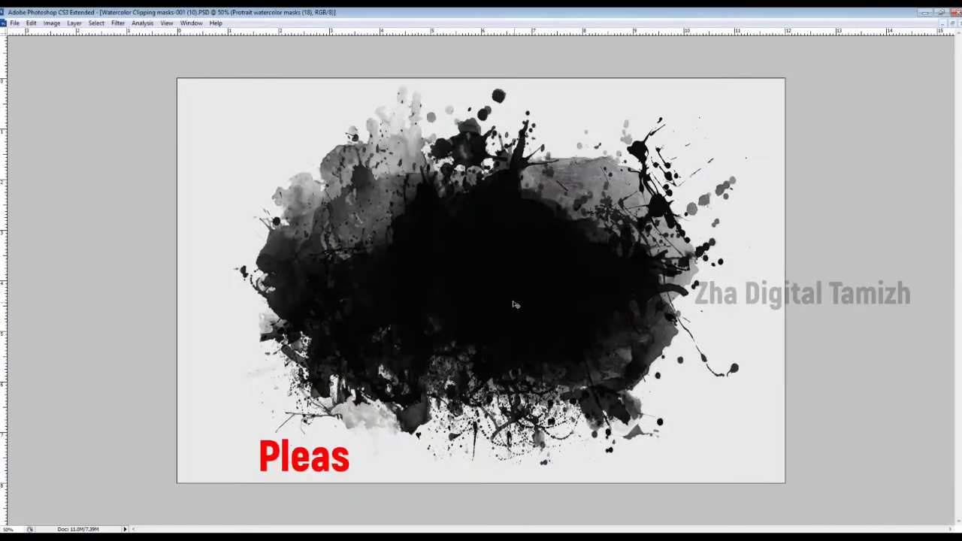
pyautogui.press('F7')
pyautogui.rightClick(481, 288)
pyautogui.click(518, 294)
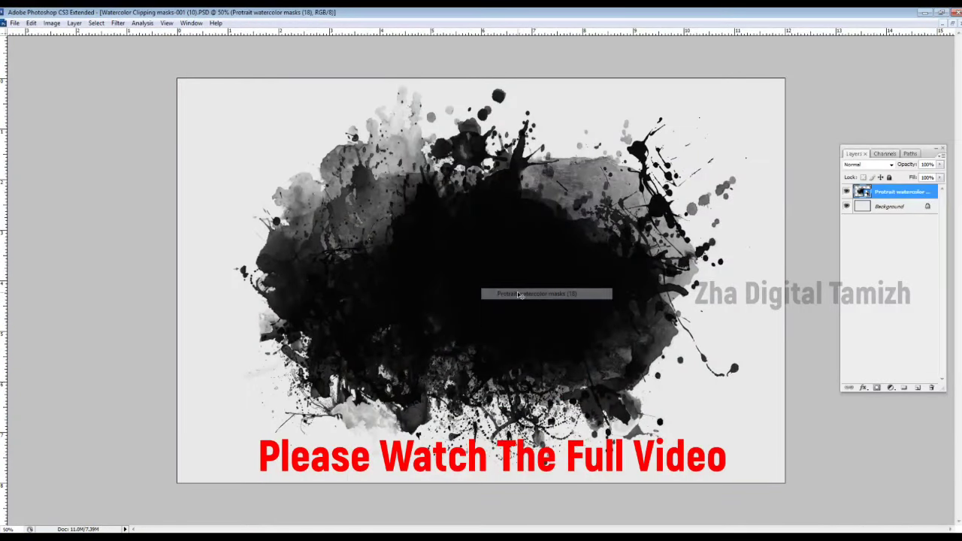
# - Paste the red-shirt couple photo, clip it into the watercolor splash, and shrink it to fit
pyautogui.hotkey('ctrl', '-')
pyautogui.hotkey('ctrl', '-')
pyautogui.hotkey('ctrl', 'v')
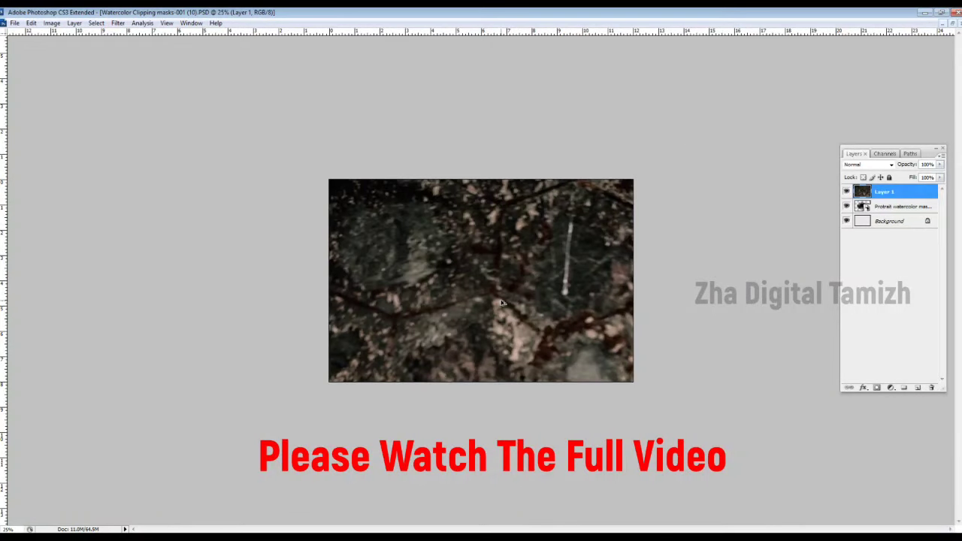
pyautogui.hotkey('ctrl', 'alt', 'g')
pyautogui.hotkey('ctrl', 't')
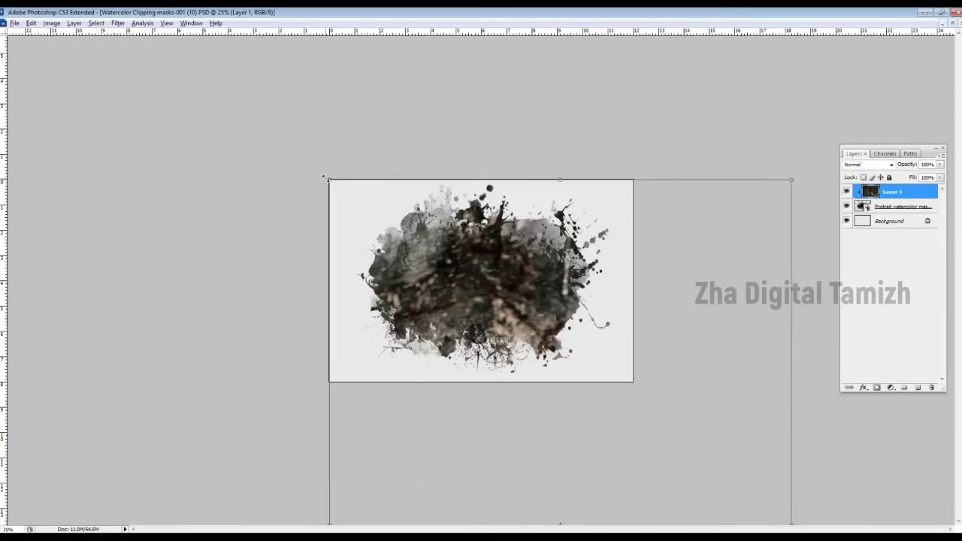
pyautogui.moveTo(334, 189)
pyautogui.mouseDown()
pyautogui.moveTo(444, 118)
pyautogui.moveTo(466, 138)
pyautogui.mouseUp()
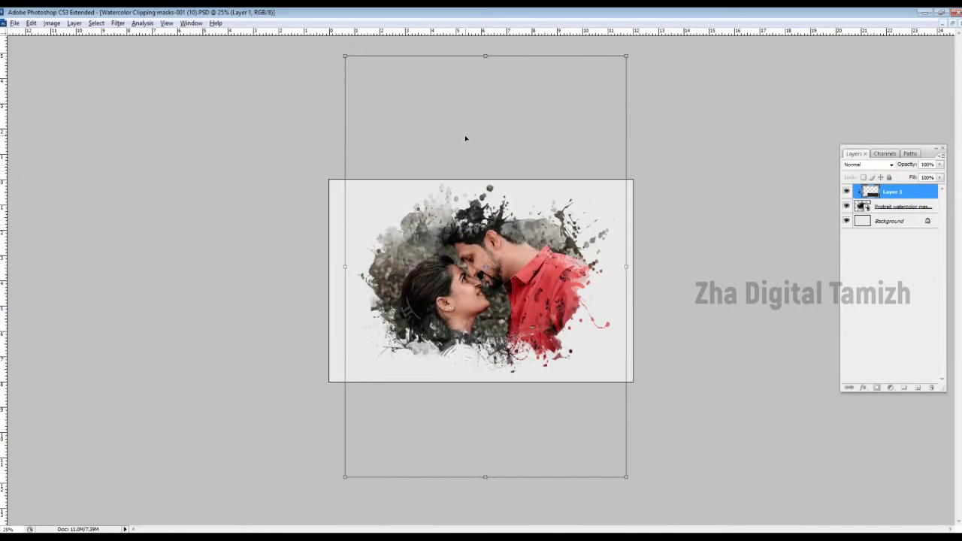
pyautogui.doubleClick(515, 233)
pyautogui.hotkey('ctrl', '0')
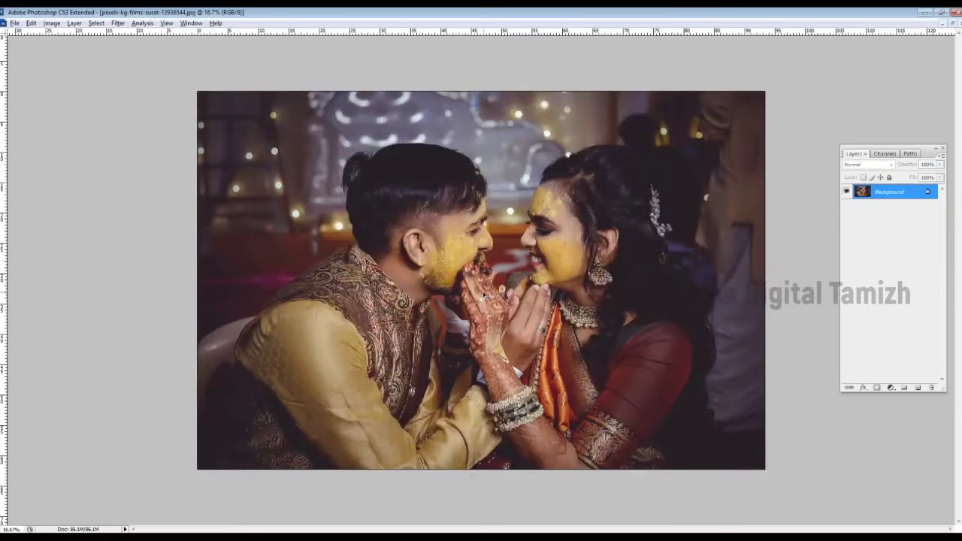
# - Copy the whole yellow-faced couple photo, close it unsaved, and select mask (7)'s watercolor layer
pyautogui.hotkey('ctrl', 'a')
pyautogui.hotkey('ctrl', 'x')
pyautogui.hotkey('ctrl', 'w')
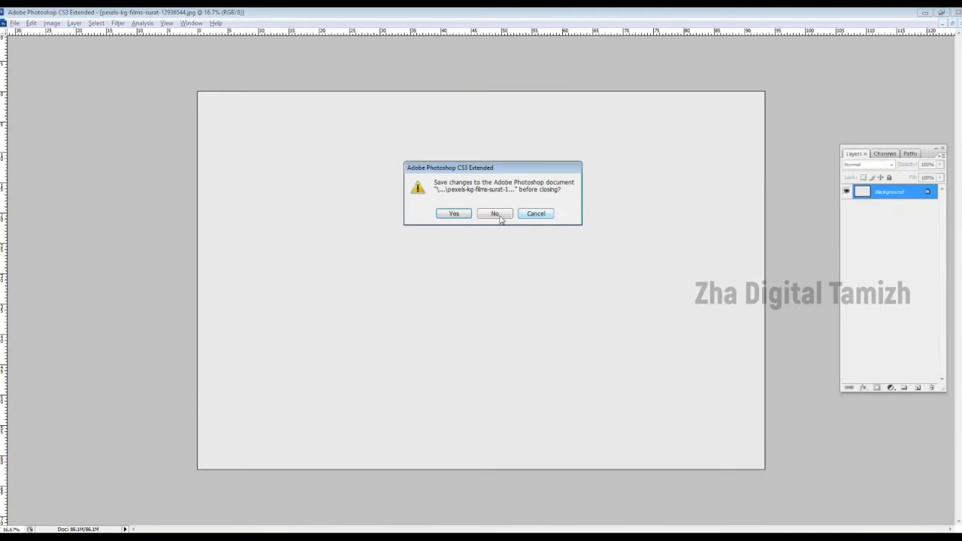
pyautogui.click(498, 214)
pyautogui.rightClick(509, 268)
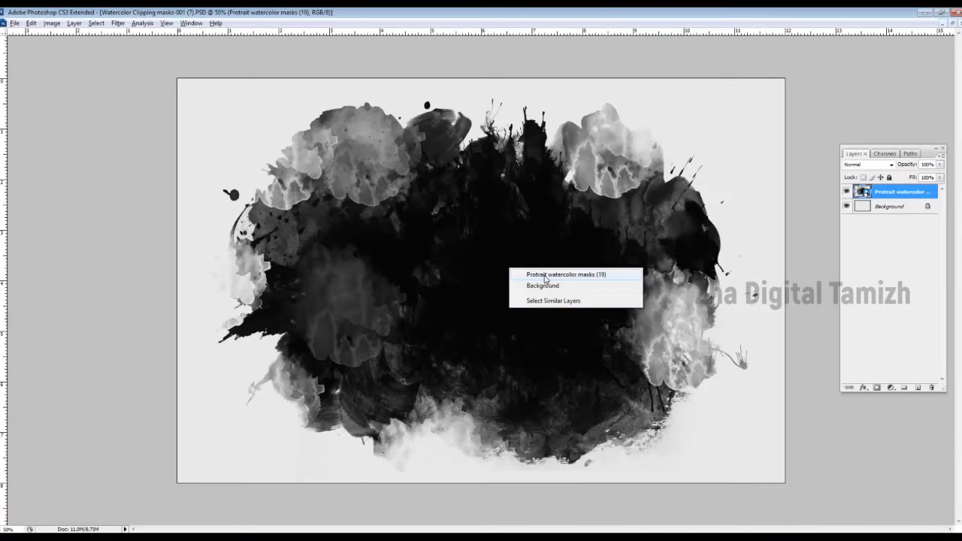
pyautogui.click(547, 274)
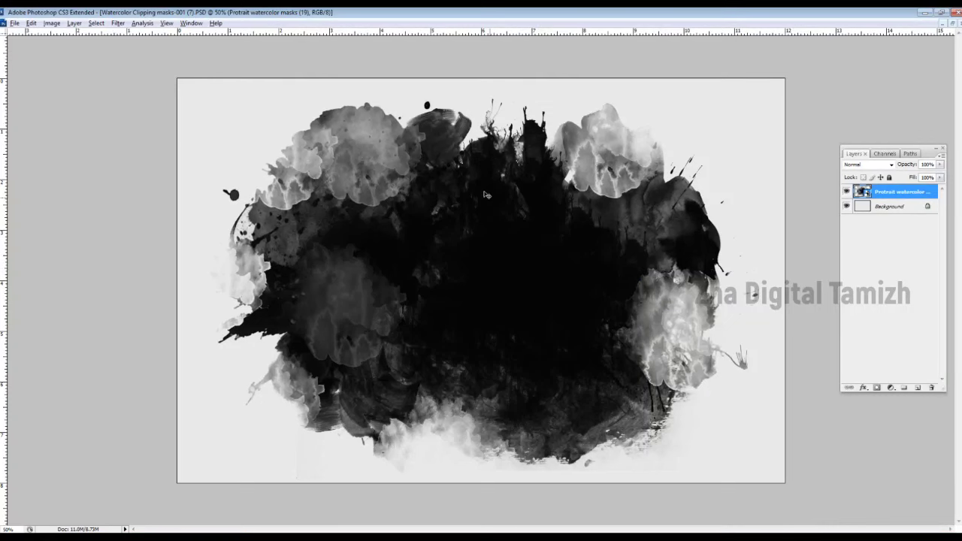
# - Paste the haldi couple photo, clip it into the watercolor mask, then shrink and nudge it right
pyautogui.hotkey('ctrl', 'v')
pyautogui.hotkey('ctrl', '-')
pyautogui.hotkey('ctrl', 'alt', 'g')
pyautogui.hotkey('ctrl', 't')
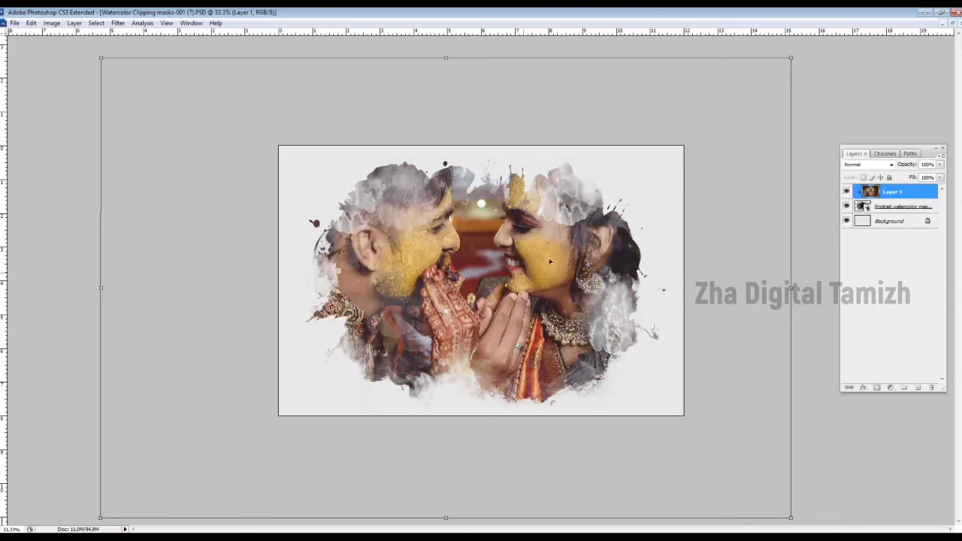
pyautogui.moveTo(791, 58); pyautogui.dragTo(690, 192)
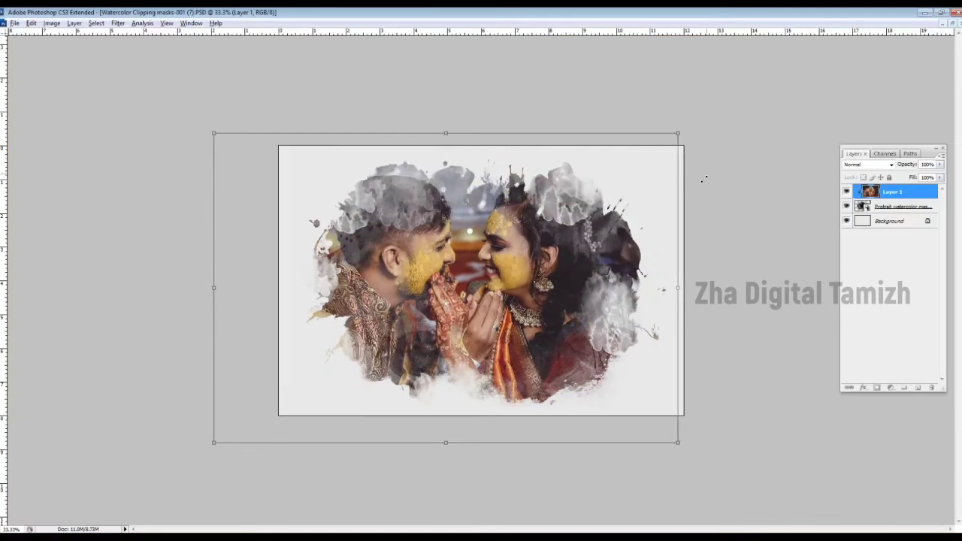
pyautogui.moveTo(533, 317); pyautogui.dragTo(549, 319)
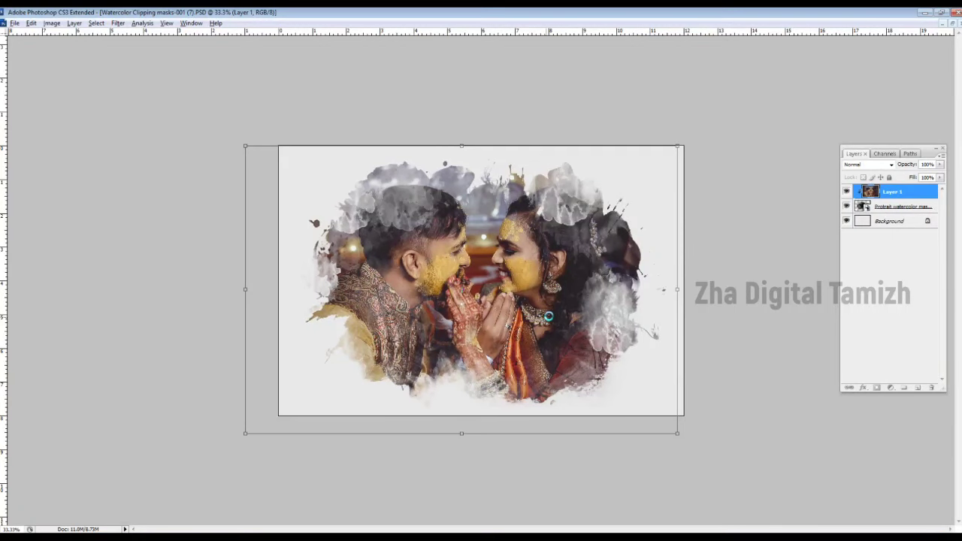
pyautogui.press('Return')
pyautogui.hotkey('ctrl', '0')
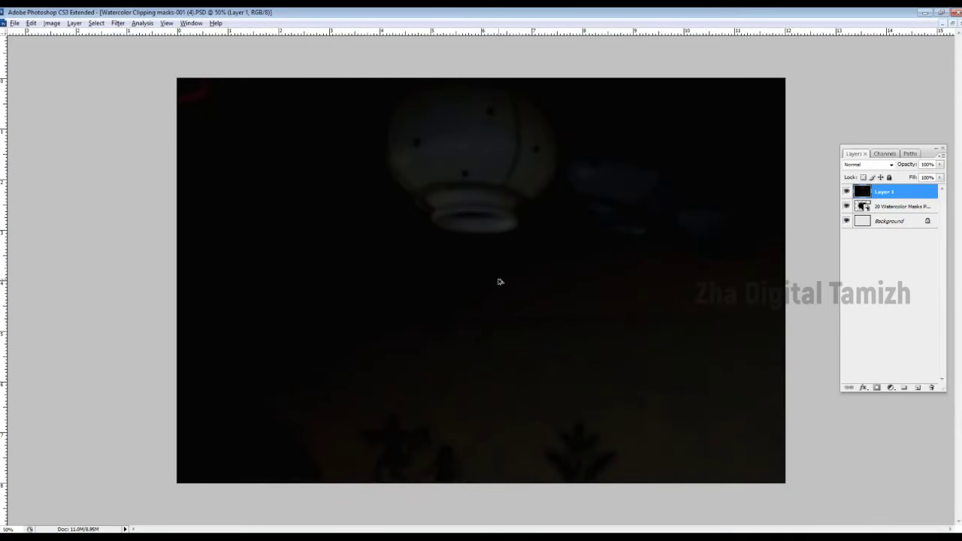
# - Clip the dark couple photo into mask (4)'s heart splash and enlarge it to fill the heart
pyautogui.hotkey('ctrl', 'alt', 'g')
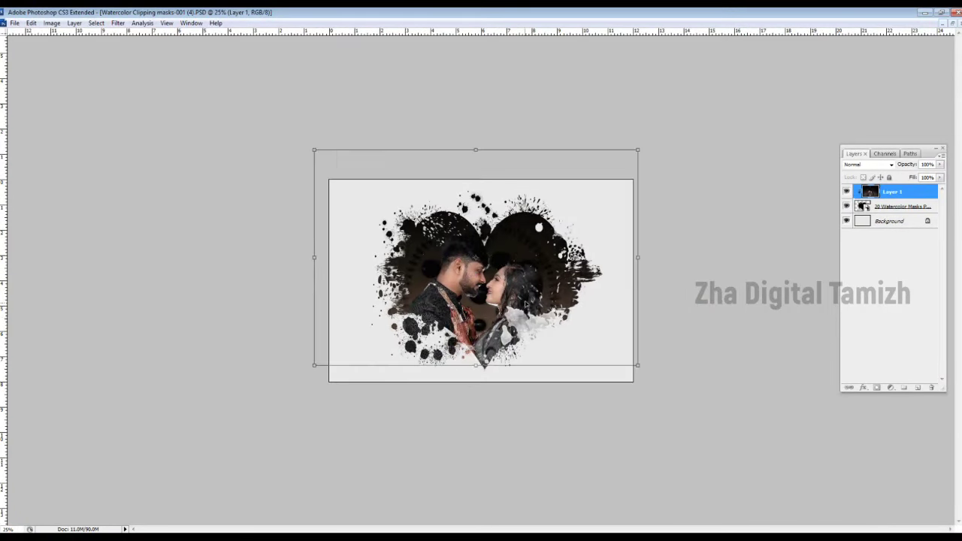
pyautogui.moveTo(498, 281)
pyautogui.mouseDown()
pyautogui.moveTo(601, 354)
pyautogui.moveTo(691, 383)
pyautogui.mouseUp()
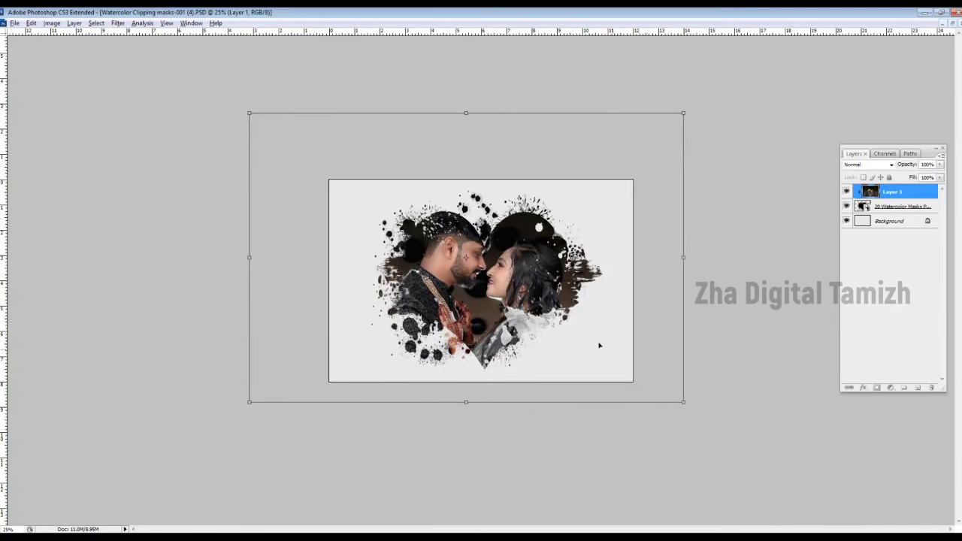
pyautogui.hotkey('ctrl', '0')
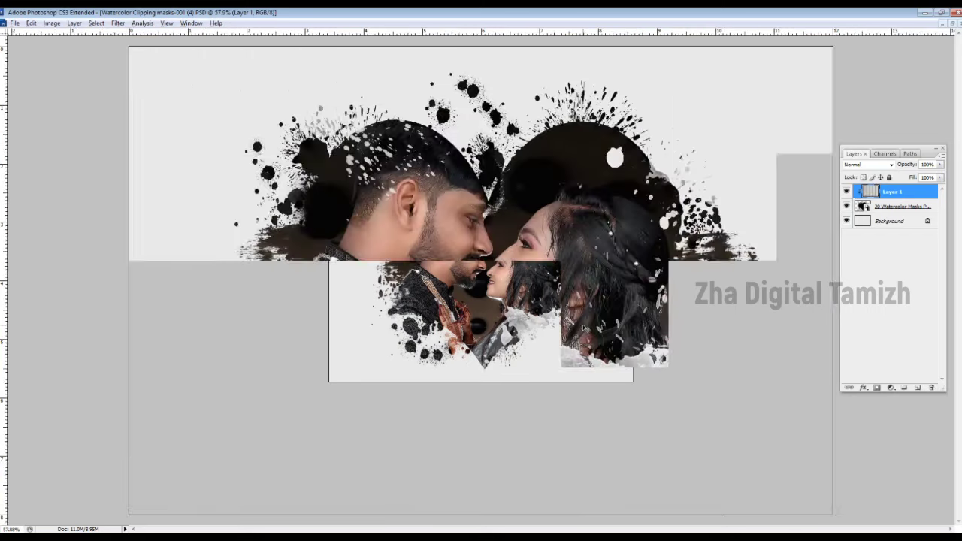